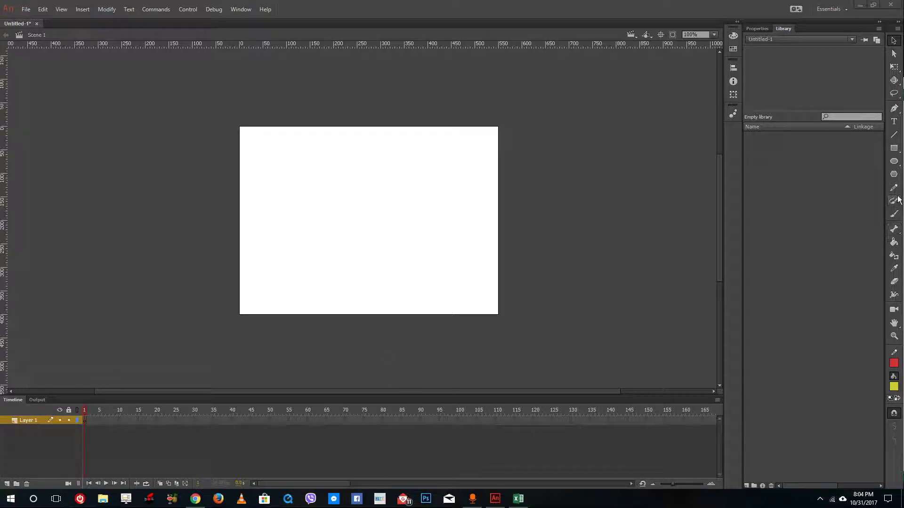
- Insert a keyframe at frame 2 of Layer 1, then blank keyframes at frames 3, 4 and 5
{"action": "right_click", "coordinate": [87, 422]}
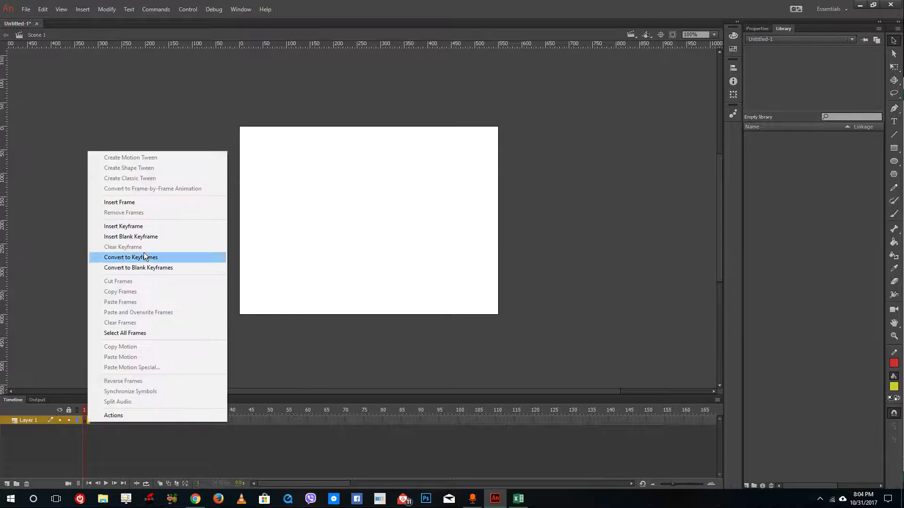
{"action": "left_click", "coordinate": [138, 225]}
{"action": "right_click", "coordinate": [88, 420]}
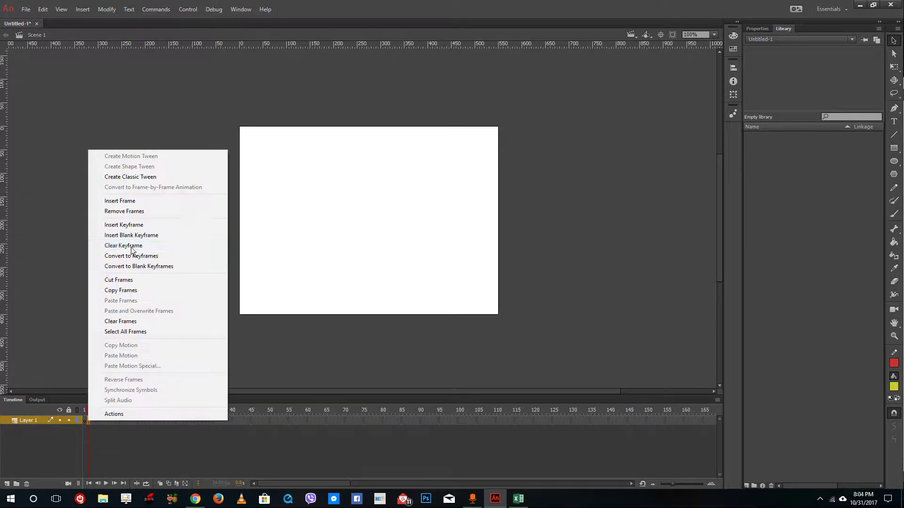
{"action": "left_click", "coordinate": [139, 235]}
{"action": "right_click", "coordinate": [92, 422]}
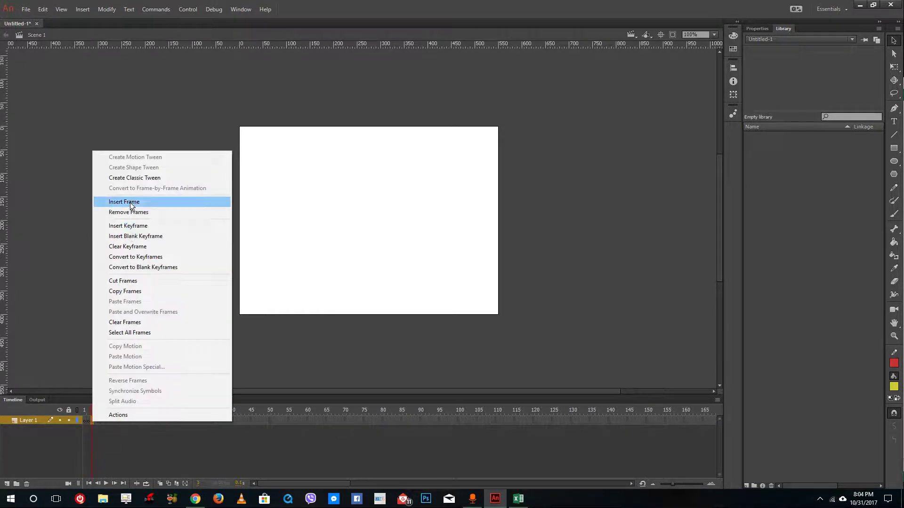
{"action": "left_click", "coordinate": [141, 235]}
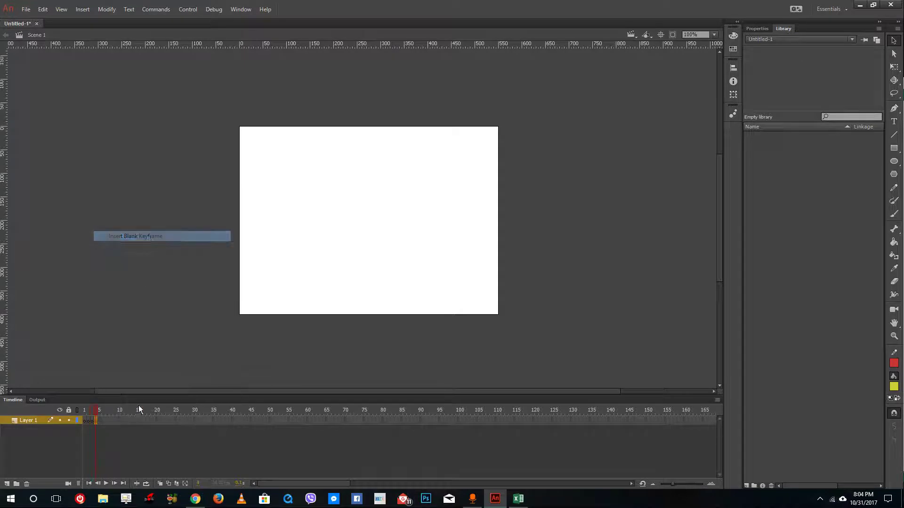
{"action": "right_click", "coordinate": [92, 422]}
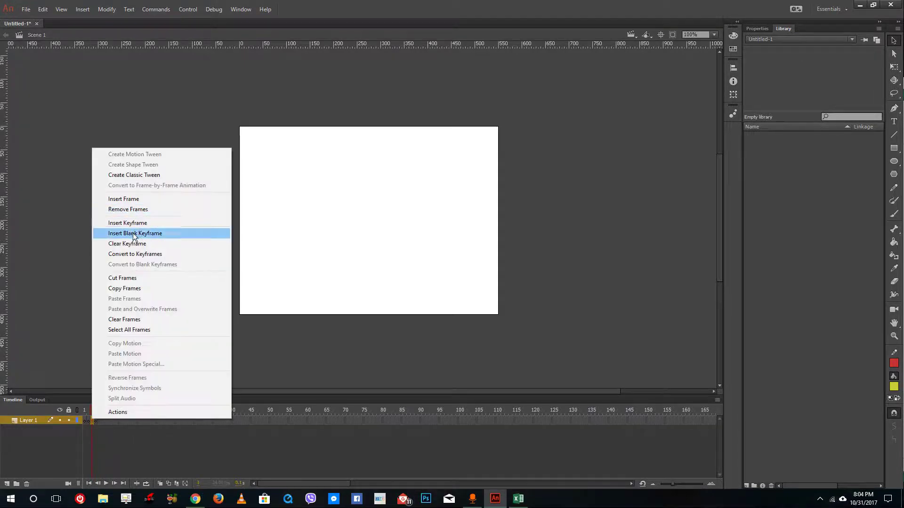
{"action": "left_click", "coordinate": [147, 234]}
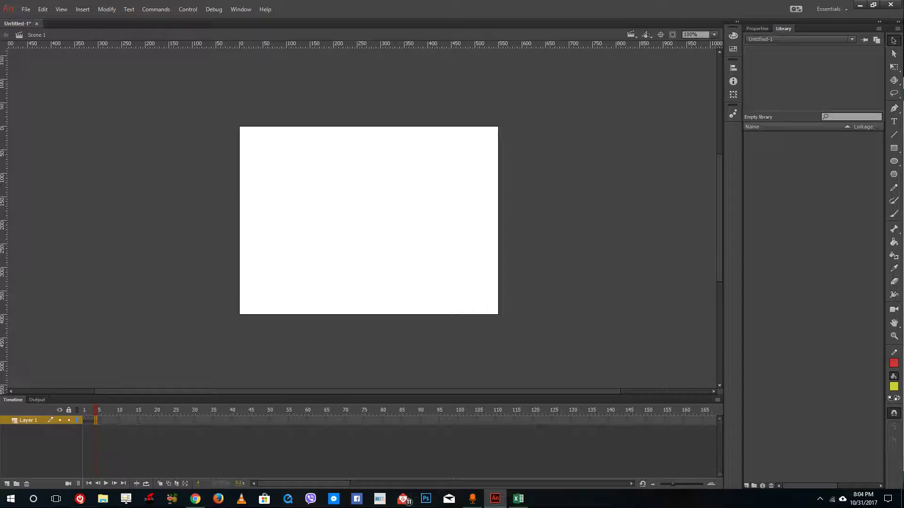
- Draw red pencil loops on frames 1 through 4 with the Pencil tool, then scrub frames 1–5 to preview
{"action": "left_click", "coordinate": [894, 188]}
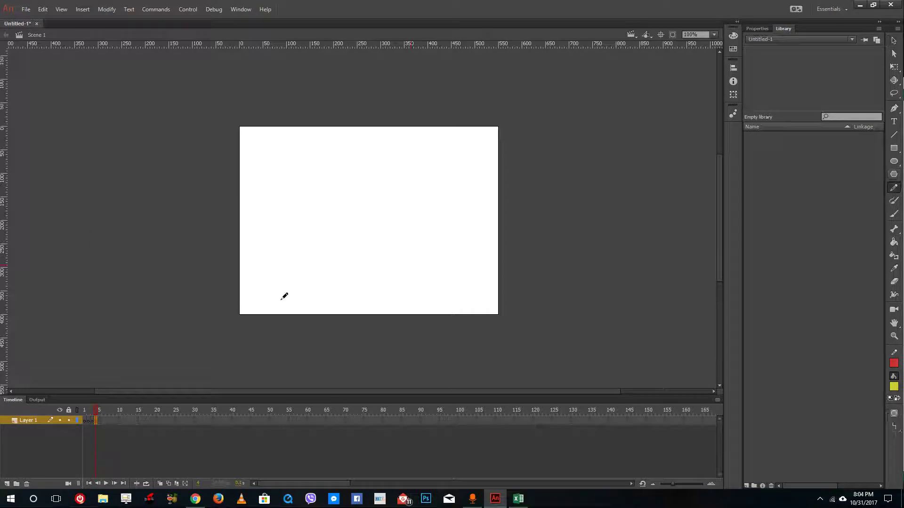
{"action": "left_click_drag", "start_coordinate": [98, 420], "coordinate": [85, 420]}
{"action": "mouse_move", "coordinate": [325, 221]}
{"action": "left_mouse_down"}
{"action": "mouse_move", "coordinate": [407, 242]}
{"action": "mouse_move", "coordinate": [349, 248]}
{"action": "mouse_move", "coordinate": [355, 195]}
{"action": "mouse_move", "coordinate": [329, 228]}
{"action": "mouse_move", "coordinate": [401, 195]}
{"action": "mouse_move", "coordinate": [333, 221]}
{"action": "left_mouse_up"}
{"action": "left_click", "coordinate": [89, 411]}
{"action": "left_click", "coordinate": [93, 410]}
{"action": "left_click", "coordinate": [98, 409]}
{"action": "mouse_move", "coordinate": [96, 413]}
{"action": "left_mouse_down"}
{"action": "mouse_move", "coordinate": [81, 414]}
{"action": "mouse_move", "coordinate": [103, 413]}
{"action": "mouse_move", "coordinate": [79, 419]}
{"action": "mouse_move", "coordinate": [101, 420]}
{"action": "mouse_move", "coordinate": [84, 424]}
{"action": "left_mouse_up"}
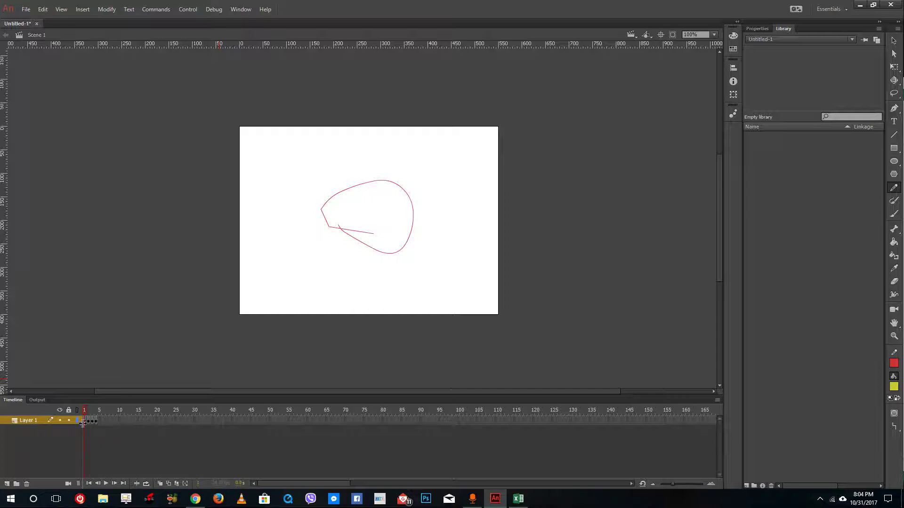
- Switch the timeline frame size to Tiny, then to Small
{"action": "left_click", "coordinate": [716, 401]}
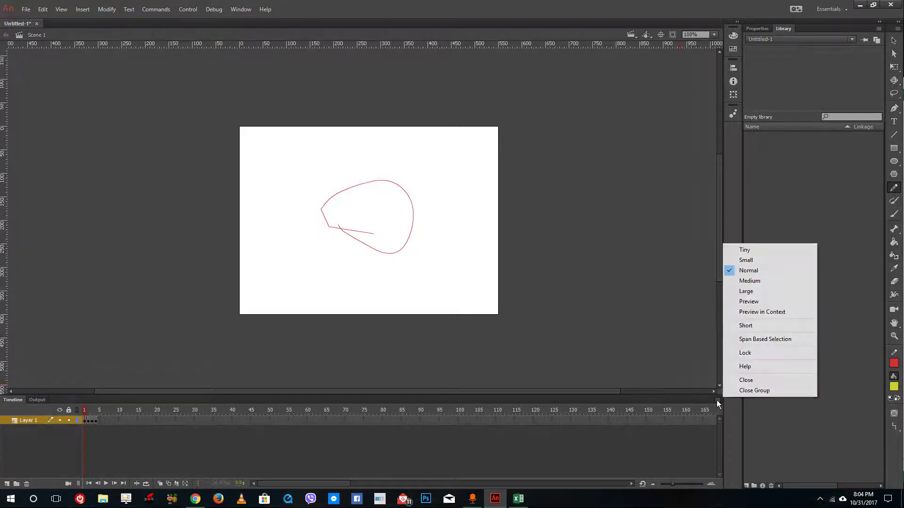
{"action": "left_click", "coordinate": [745, 251]}
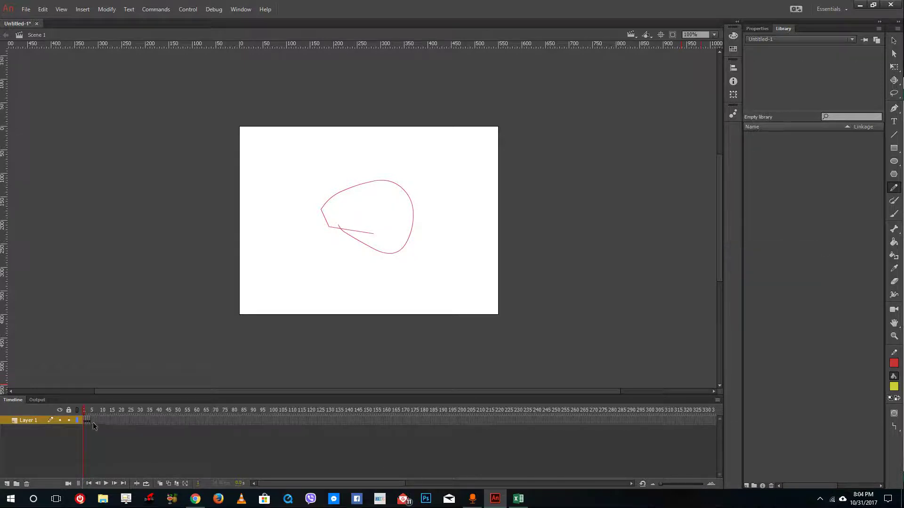
{"action": "left_click", "coordinate": [717, 399]}
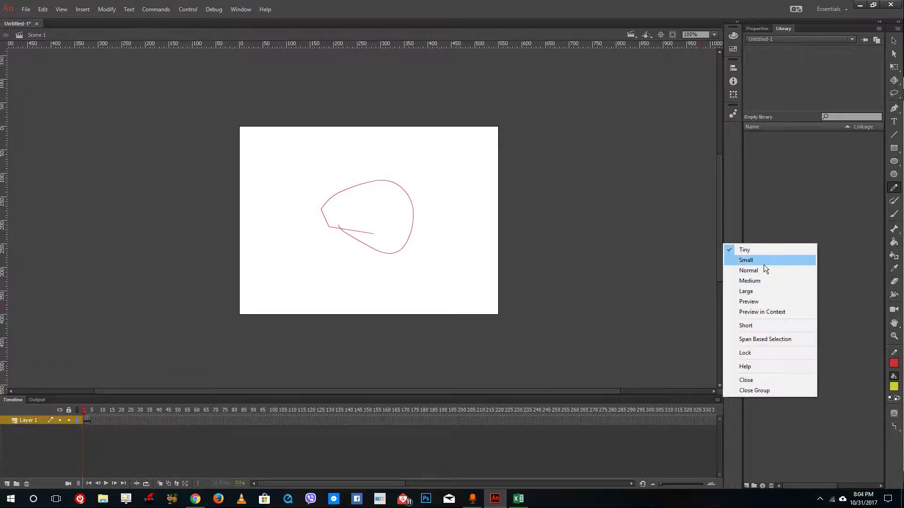
{"action": "left_click", "coordinate": [763, 262]}
- Turn on Preview in Context and view the thumbnails on frames 4, 3 and 1
{"action": "left_click", "coordinate": [715, 401]}
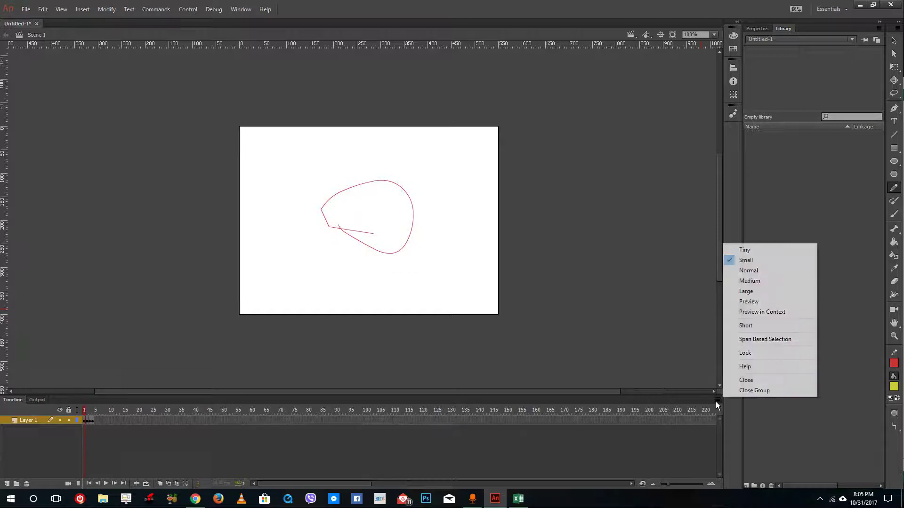
{"action": "left_click", "coordinate": [772, 311]}
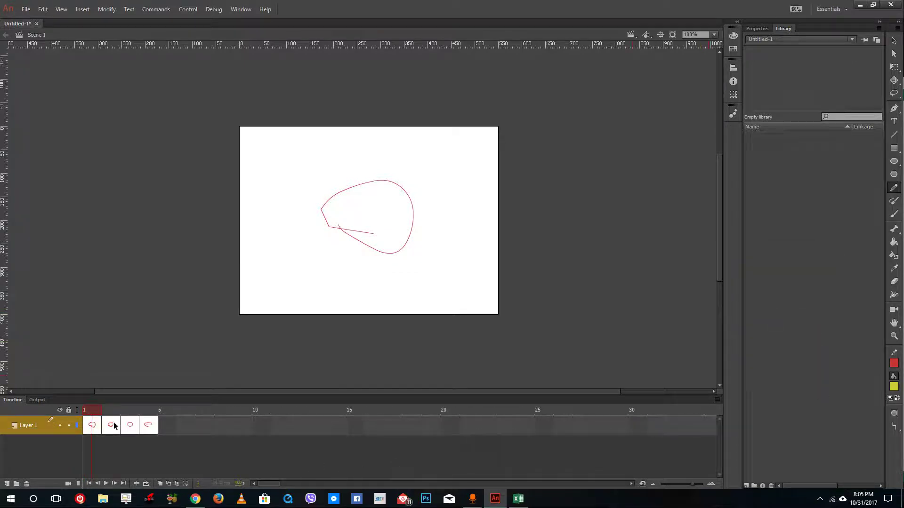
{"action": "left_click", "coordinate": [148, 425]}
{"action": "left_click", "coordinate": [129, 425]}
{"action": "left_click", "coordinate": [92, 425]}
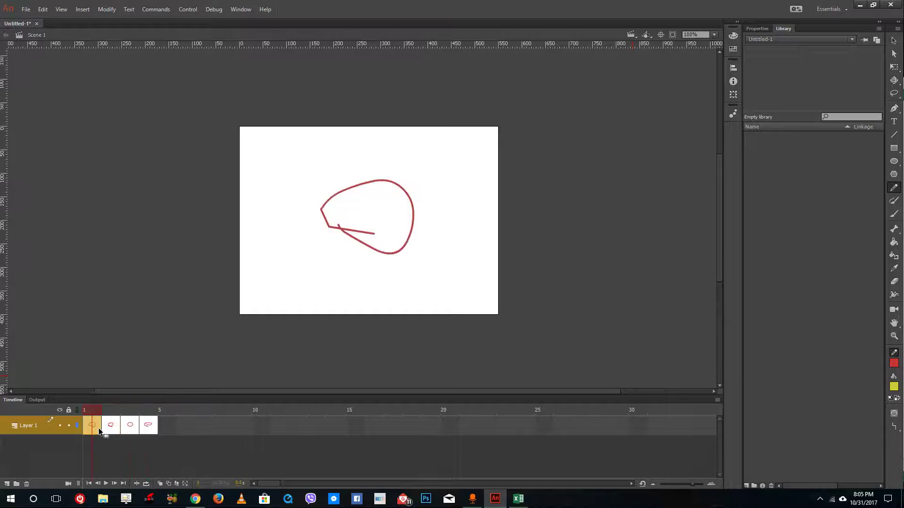
- Set the timeline frames to Large size
{"action": "left_click", "coordinate": [720, 401]}
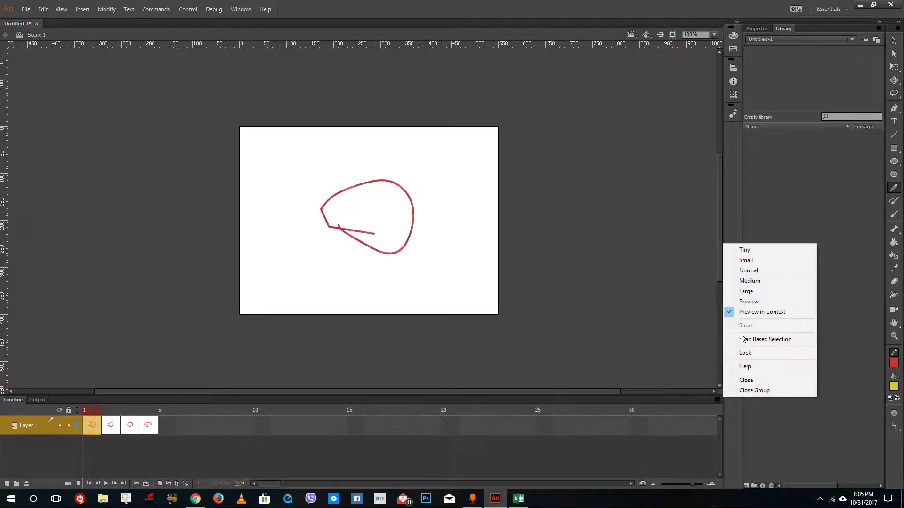
{"action": "left_click", "coordinate": [771, 292]}
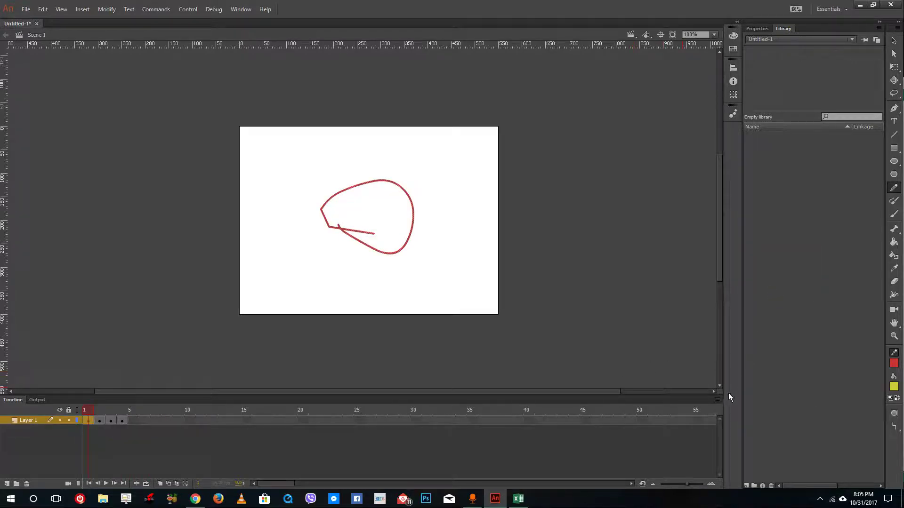
{"action": "left_click", "coordinate": [718, 400]}
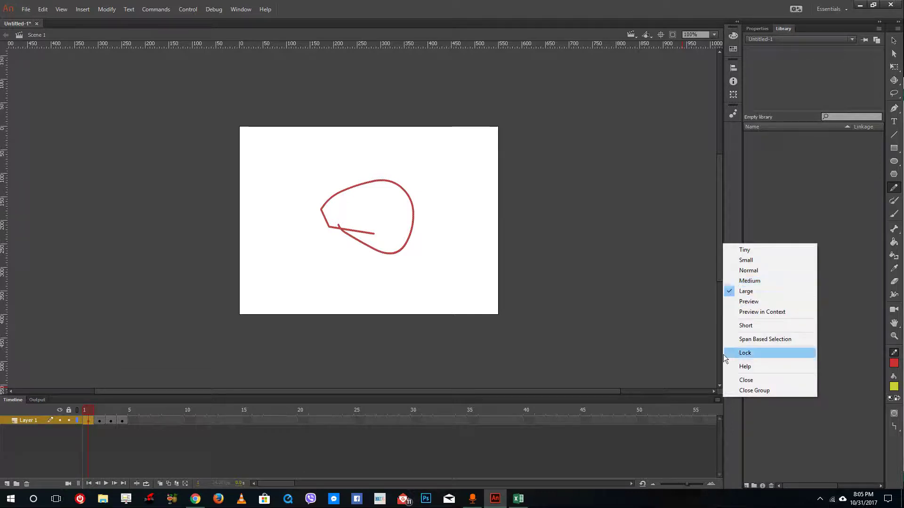
{"action": "left_click", "coordinate": [572, 440]}
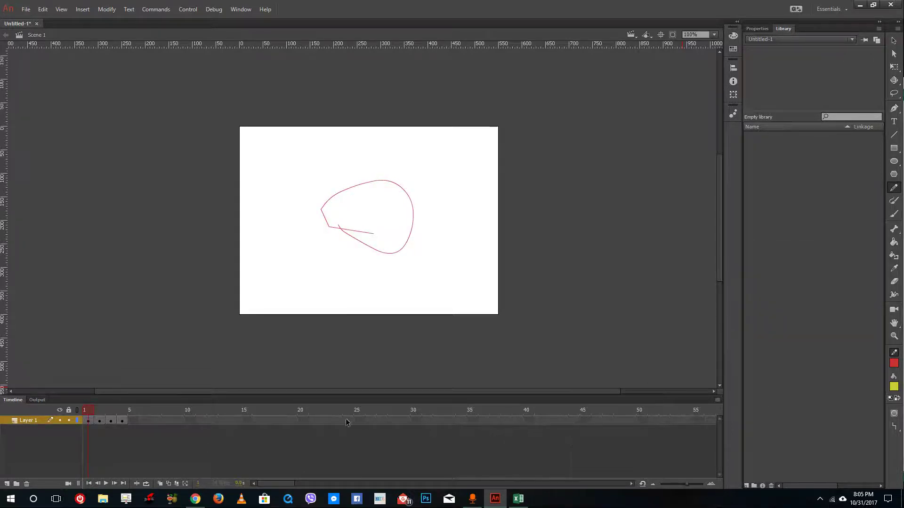
- Insert frames on Layer 1 through frame 31 and scrub the playhead to preview
{"action": "left_click", "coordinate": [429, 420]}
{"action": "right_click", "coordinate": [428, 420]}
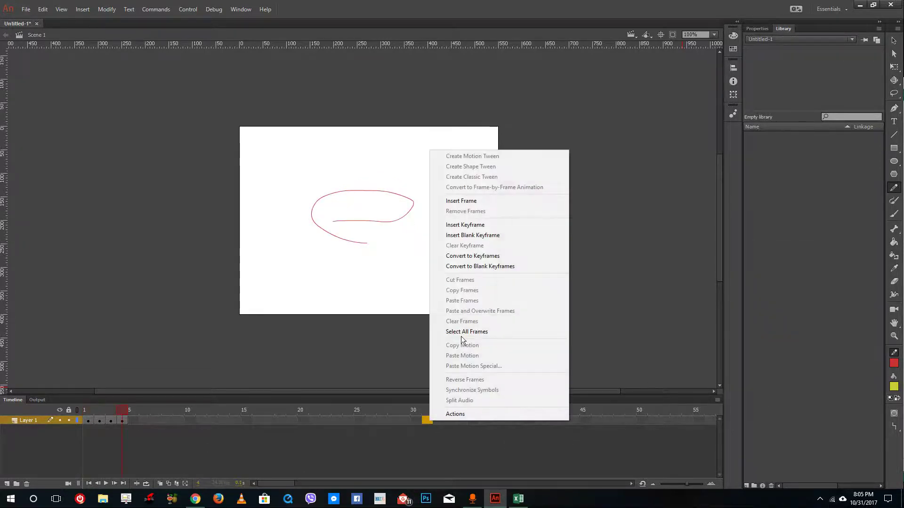
{"action": "left_click", "coordinate": [470, 199]}
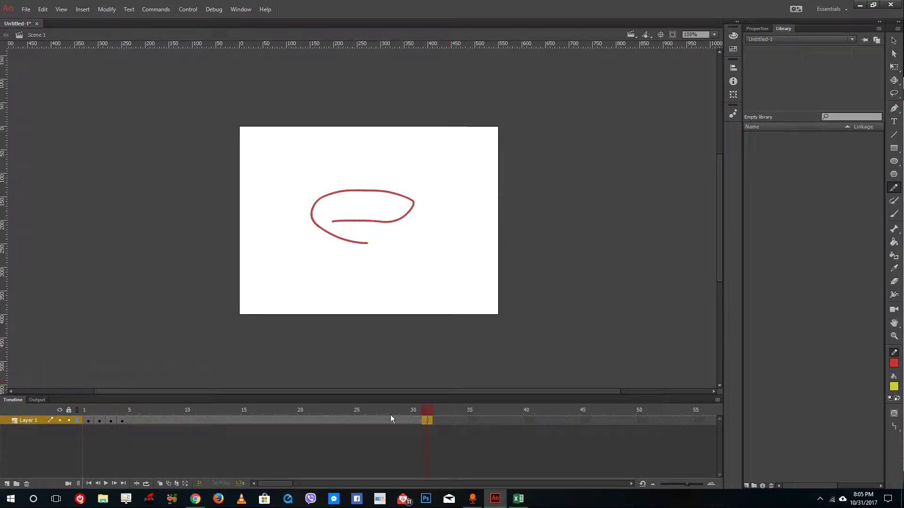
{"action": "mouse_move", "coordinate": [133, 410]}
{"action": "left_mouse_down"}
{"action": "mouse_move", "coordinate": [384, 410]}
{"action": "mouse_move", "coordinate": [85, 412]}
{"action": "mouse_move", "coordinate": [244, 420]}
{"action": "left_mouse_up"}
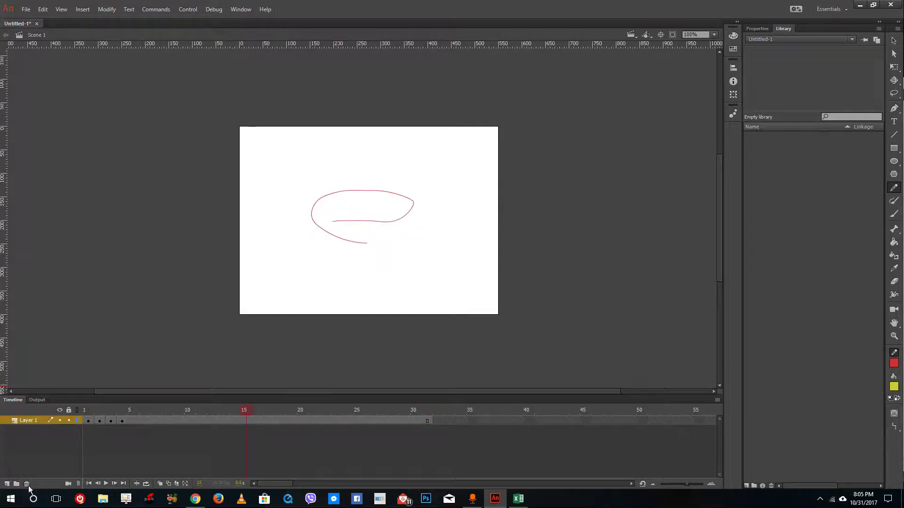
- Add Layer 2 and delete Layer 1 with its pencil drawings
{"action": "left_click", "coordinate": [7, 484]}
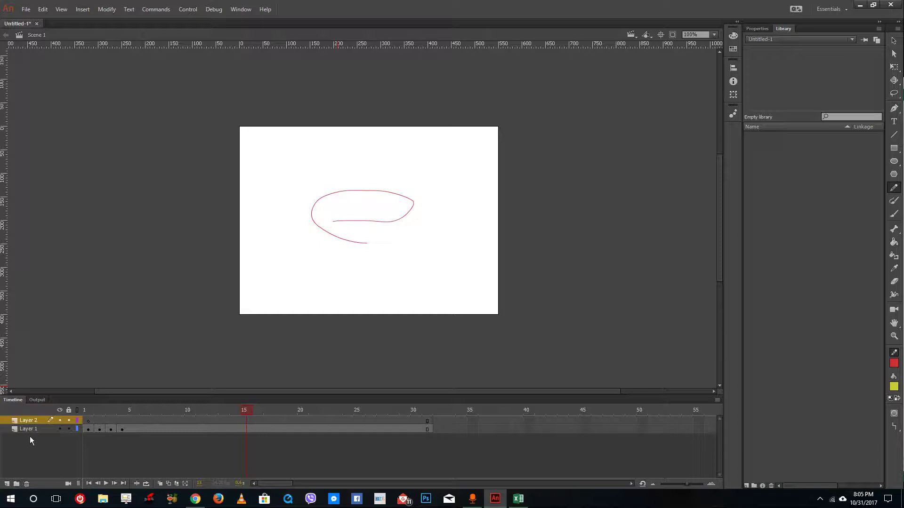
{"action": "left_click", "coordinate": [28, 429]}
{"action": "left_click", "coordinate": [26, 484]}
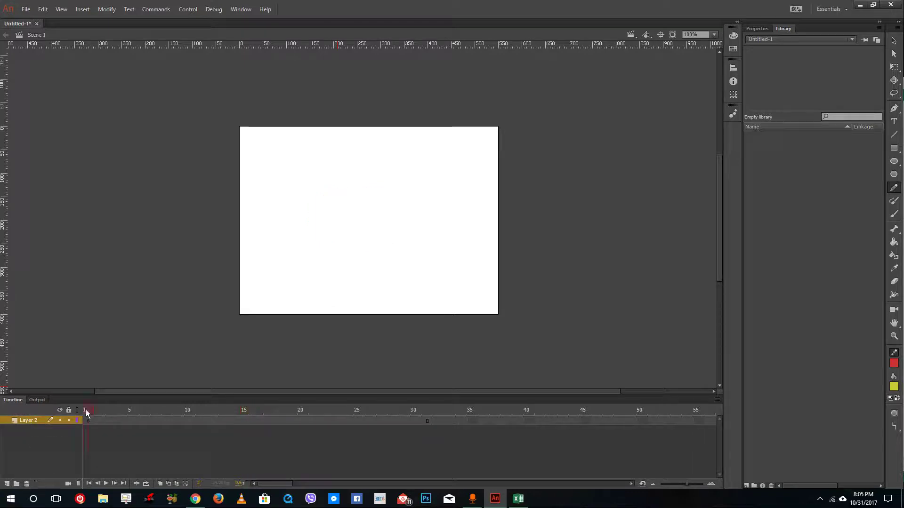
- Draw a yellow, red-outlined oval on Layer 2 and select it with its outline
{"action": "left_click", "coordinate": [893, 161]}
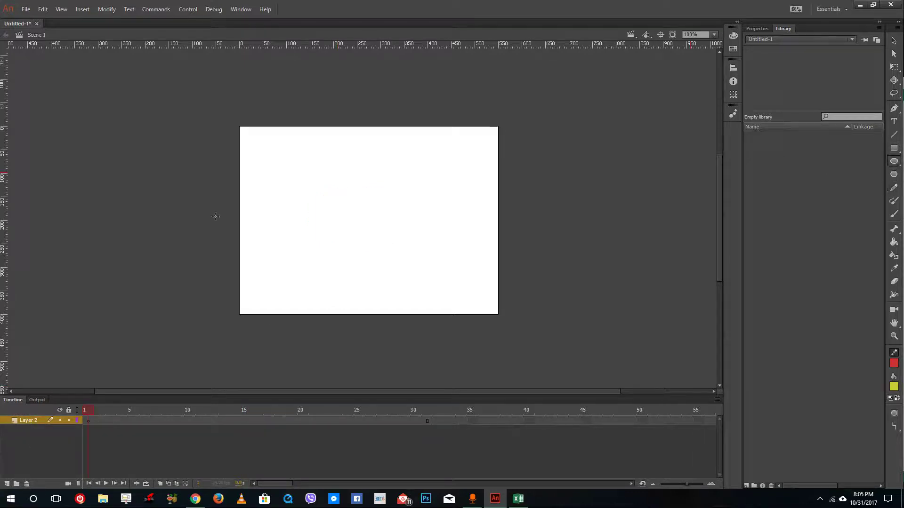
{"action": "left_click_drag", "start_coordinate": [244, 236], "coordinate": [317, 297]}
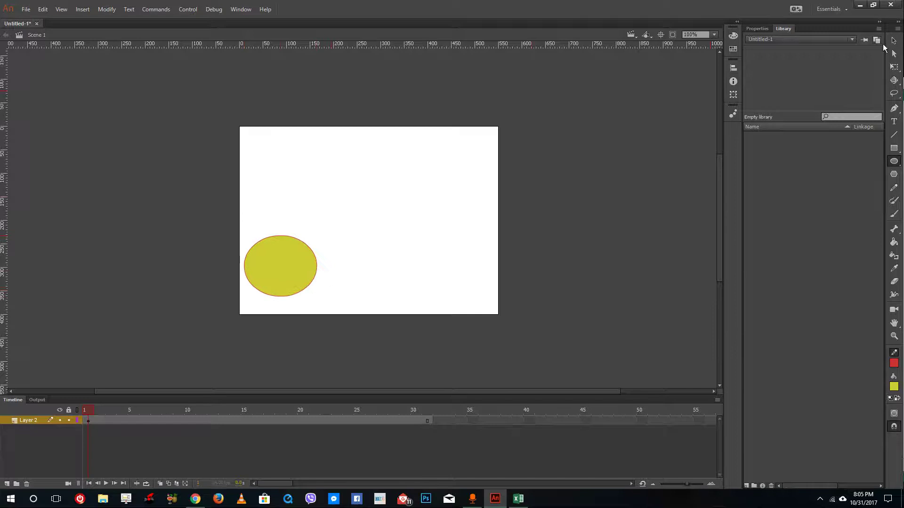
{"action": "key", "text": "v"}
{"action": "double_click", "coordinate": [290, 253]}
{"action": "right_click", "coordinate": [296, 255]}
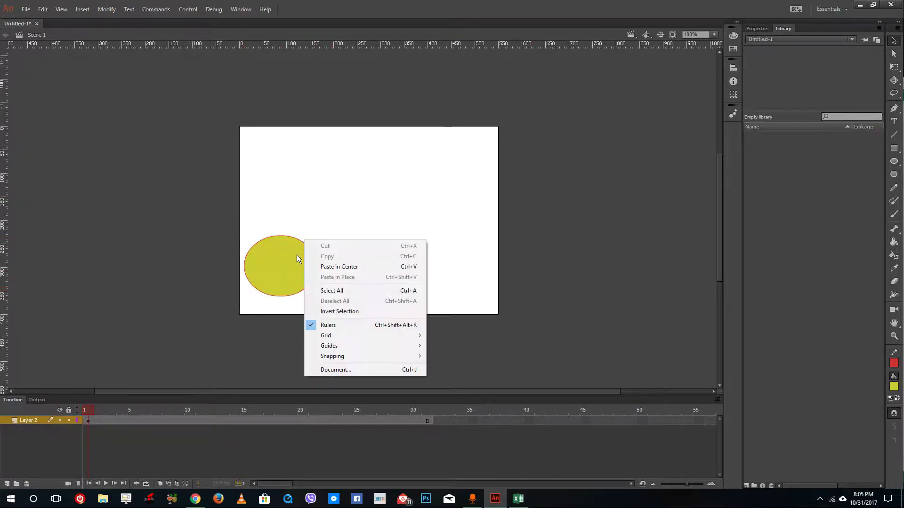
{"action": "double_click", "coordinate": [293, 258]}
{"action": "right_click", "coordinate": [293, 258]}
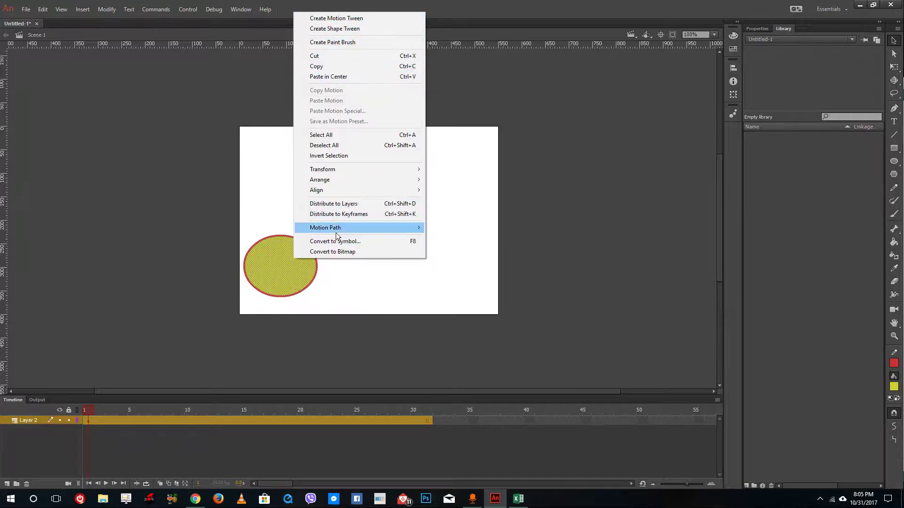
- Create a shape tween, add a keyframe at frame 32, and move the ellipse to the upper right
{"action": "left_click", "coordinate": [337, 28]}
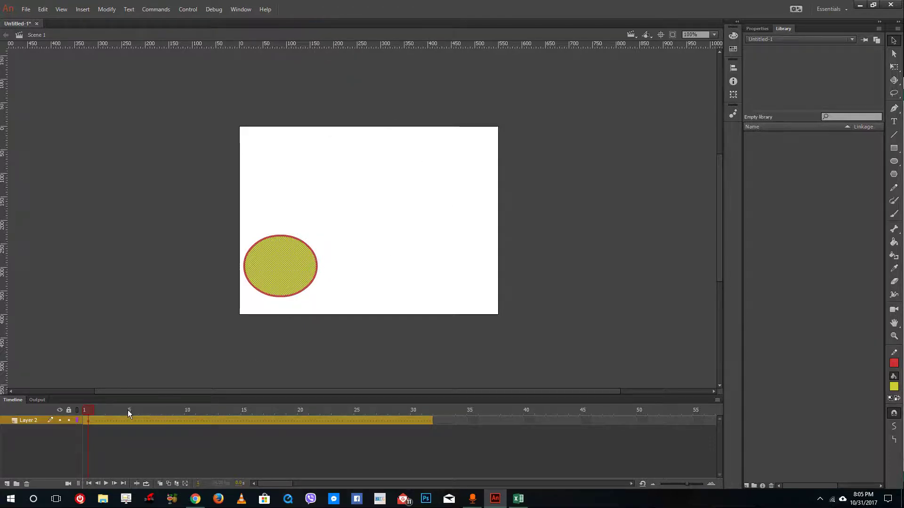
{"action": "left_click_drag", "start_coordinate": [128, 410], "coordinate": [422, 407]}
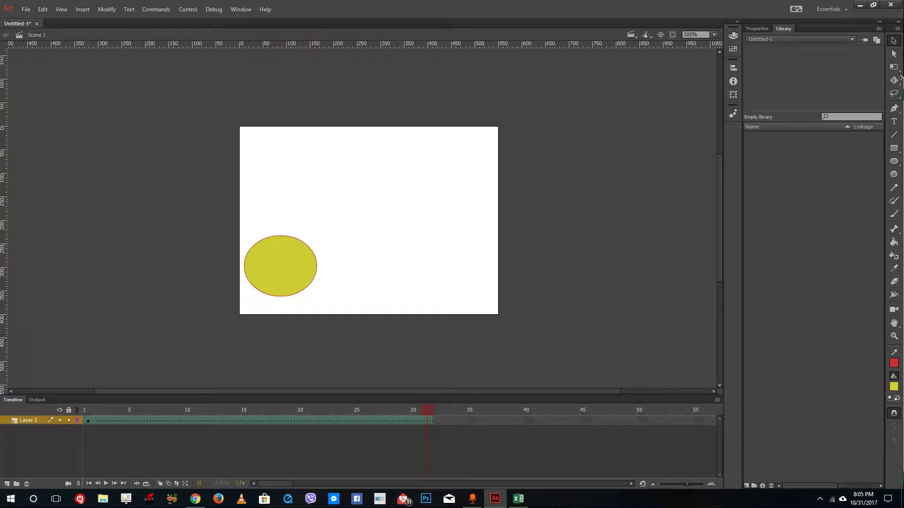
{"action": "right_click", "coordinate": [432, 419]}
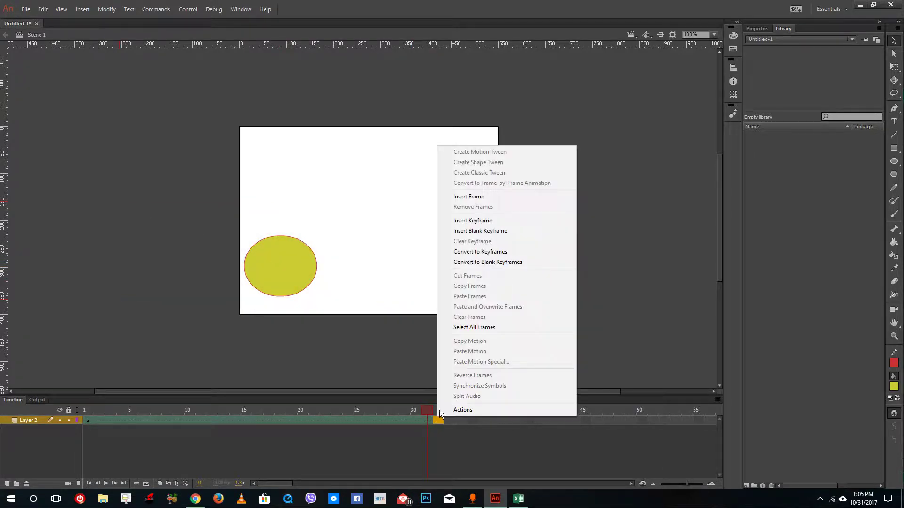
{"action": "left_click", "coordinate": [480, 220]}
{"action": "left_click_drag", "start_coordinate": [298, 263], "coordinate": [450, 188]}
{"action": "left_click_drag", "start_coordinate": [430, 409], "coordinate": [66, 433]}
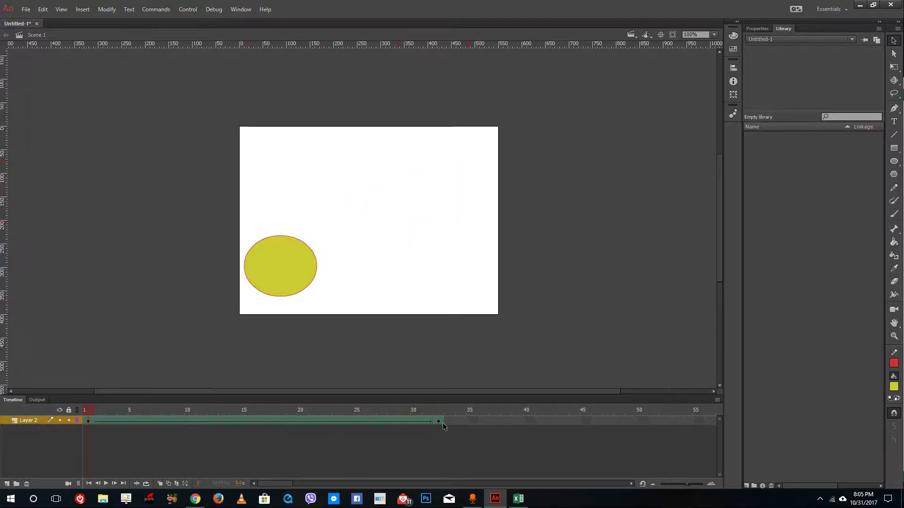
- Switch the timeline to Preview, then Preview in Context thumbnails
{"action": "left_click", "coordinate": [718, 399]}
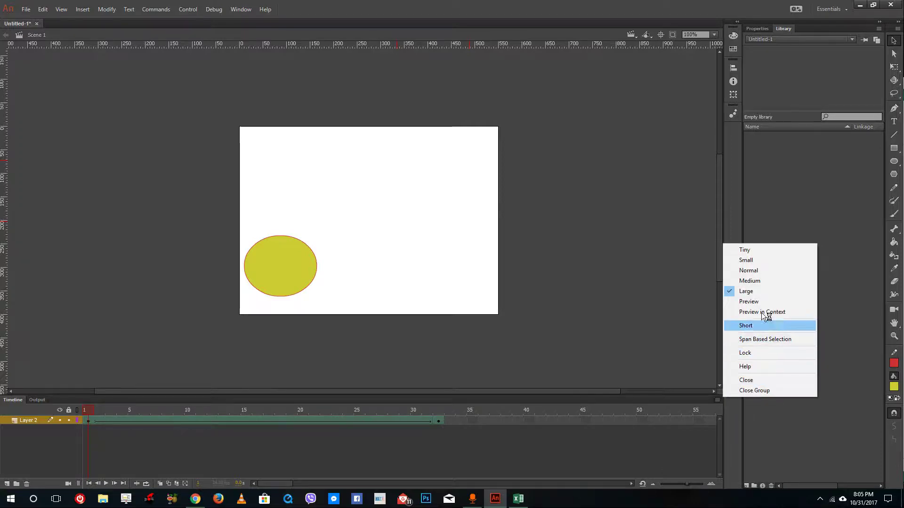
{"action": "left_click", "coordinate": [772, 301]}
{"action": "left_click", "coordinate": [718, 399]}
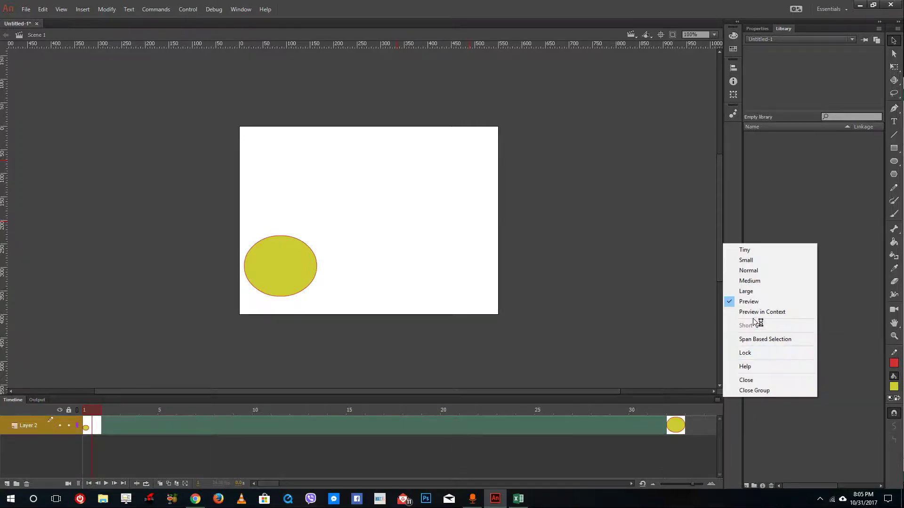
{"action": "left_click", "coordinate": [756, 312]}
- Lock the timeline panel and shrink the frame-size slider so about 80 frames fit
{"action": "left_click", "coordinate": [717, 399]}
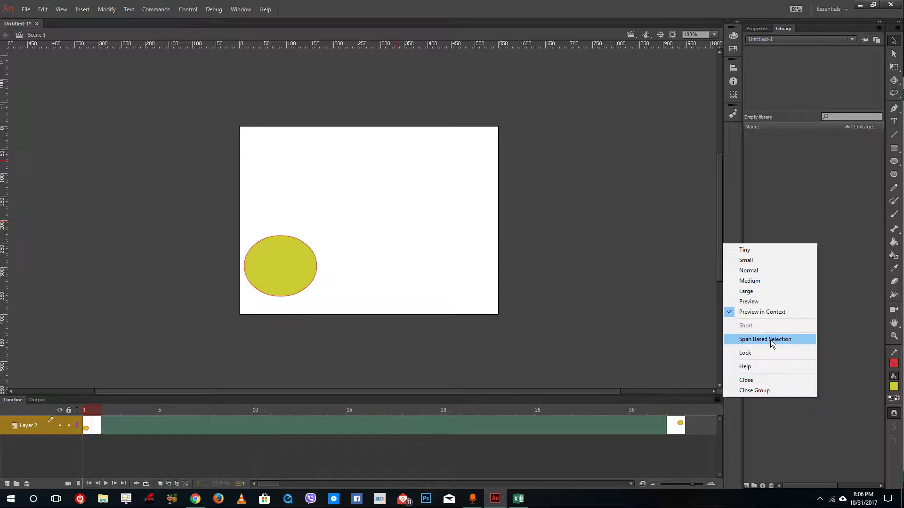
{"action": "left_click", "coordinate": [761, 353]}
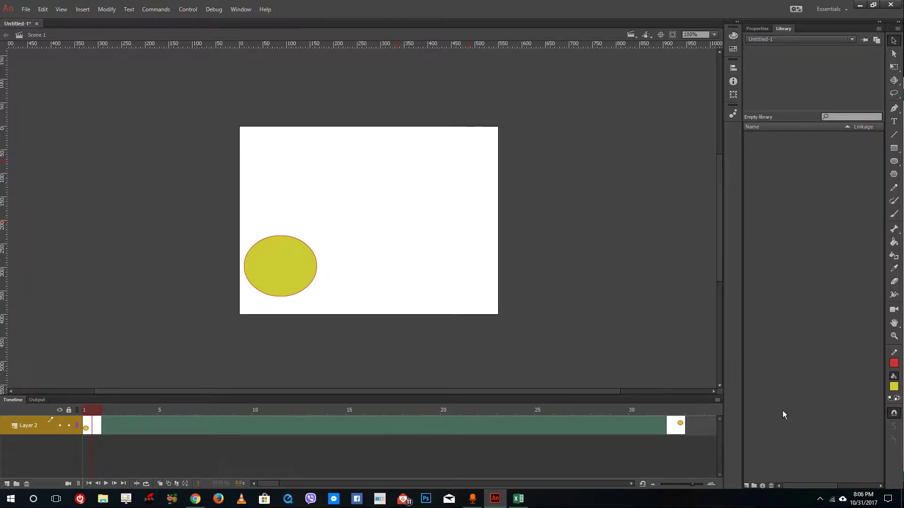
{"action": "left_click", "coordinate": [718, 400]}
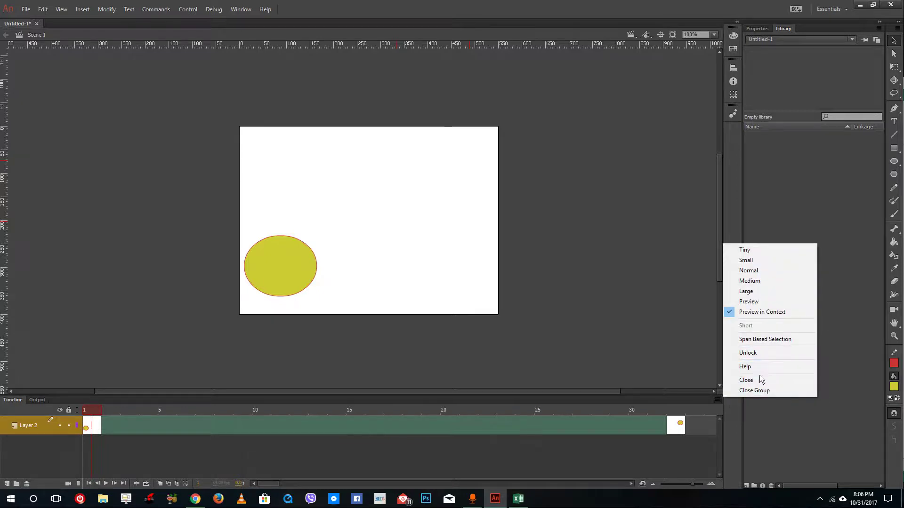
{"action": "left_click", "coordinate": [761, 351]}
{"action": "left_click", "coordinate": [717, 399]}
{"action": "left_click", "coordinate": [752, 353]}
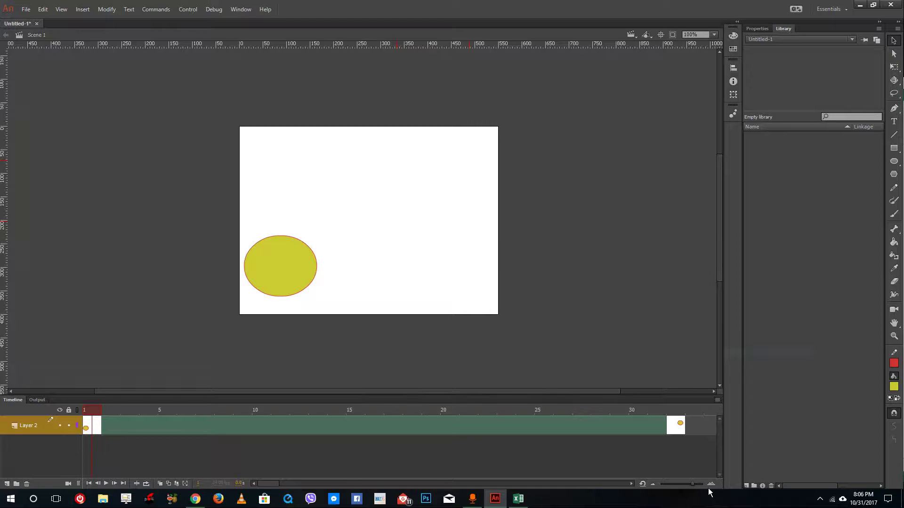
{"action": "left_click_drag", "start_coordinate": [692, 487], "coordinate": [681, 486]}
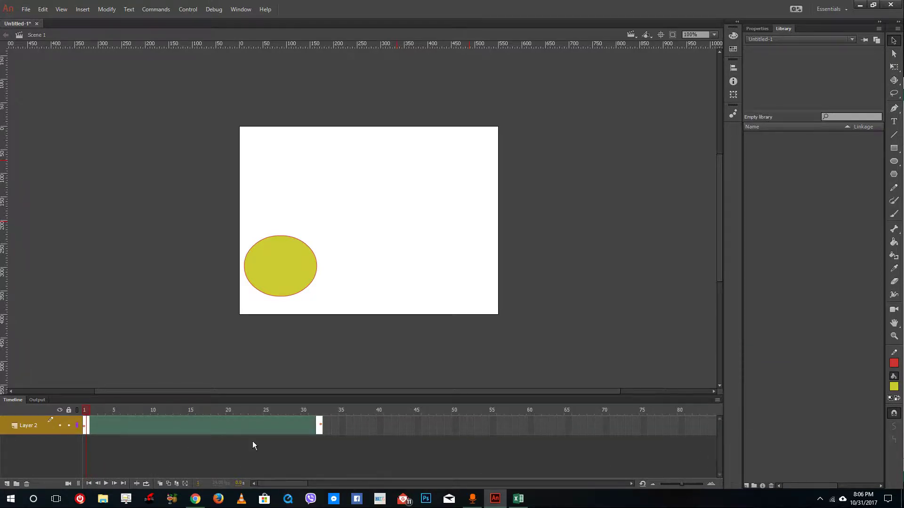
{"action": "left_click_drag", "start_coordinate": [304, 425], "coordinate": [383, 425]}
- Drag the tween's ending keyframe from frame 32 to frame 38, then scrub back to the start
{"action": "left_click", "coordinate": [245, 428]}
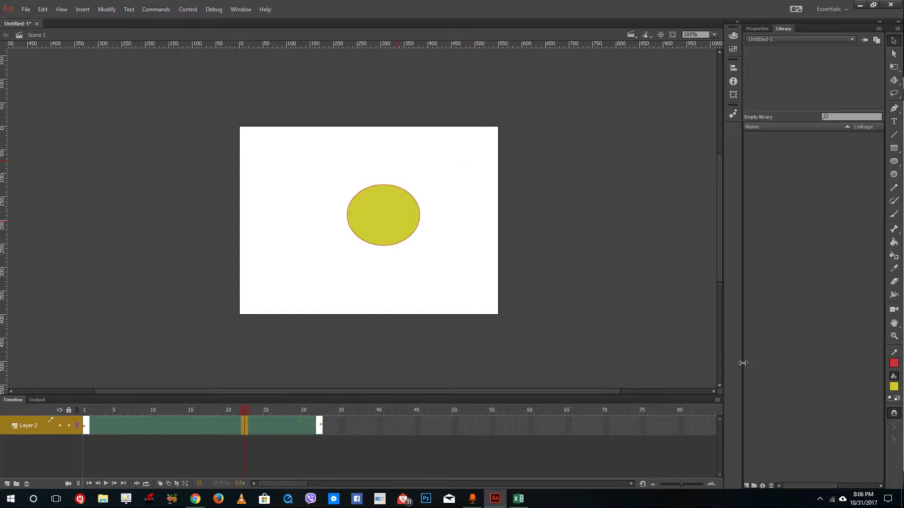
{"action": "left_click", "coordinate": [717, 399]}
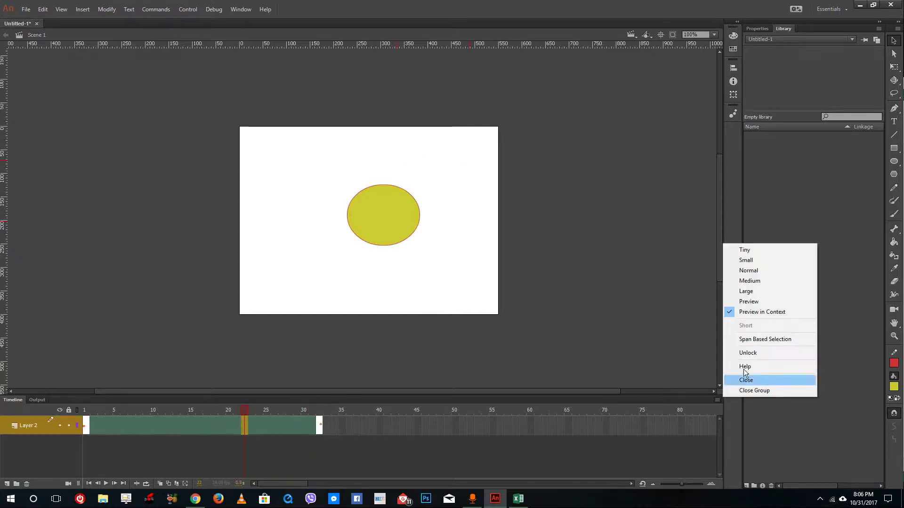
{"action": "left_click", "coordinate": [222, 426]}
{"action": "left_click", "coordinate": [320, 425]}
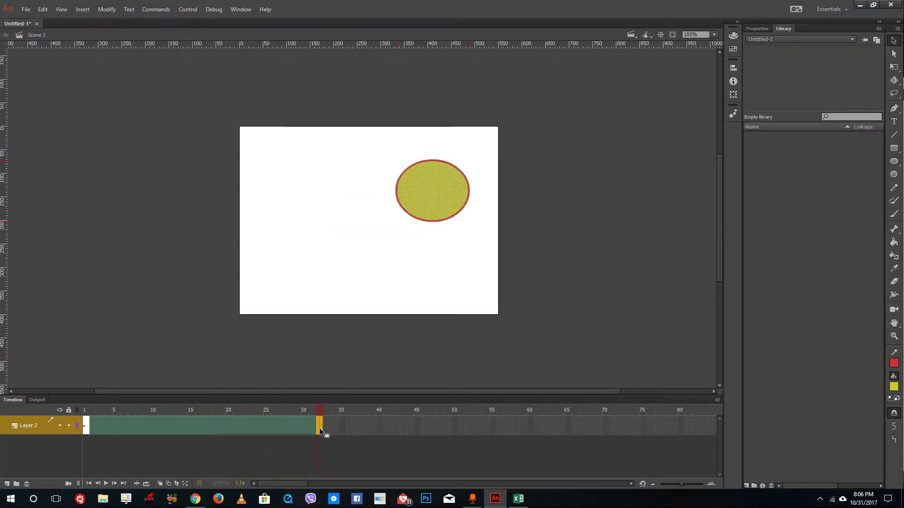
{"action": "left_click_drag", "start_coordinate": [319, 428], "coordinate": [355, 442]}
{"action": "left_click_drag", "start_coordinate": [348, 409], "coordinate": [94, 409]}
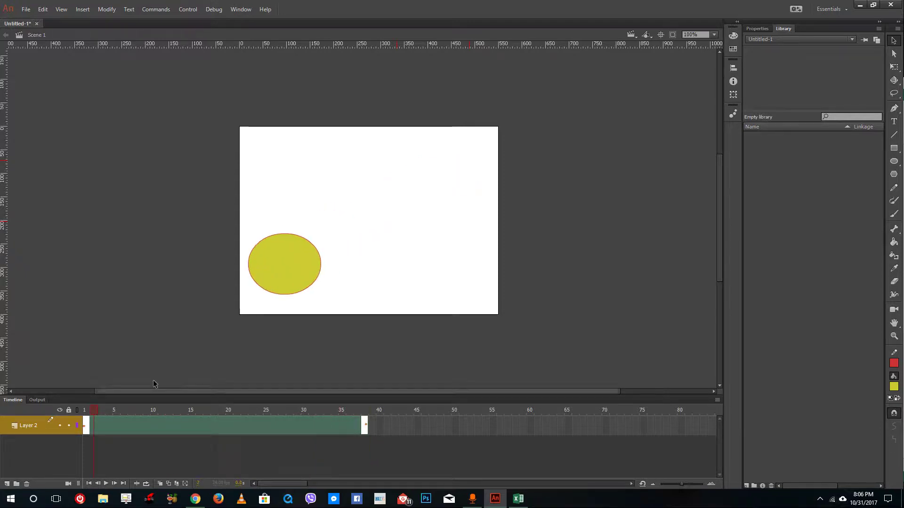
{"action": "left_click", "coordinate": [717, 400]}
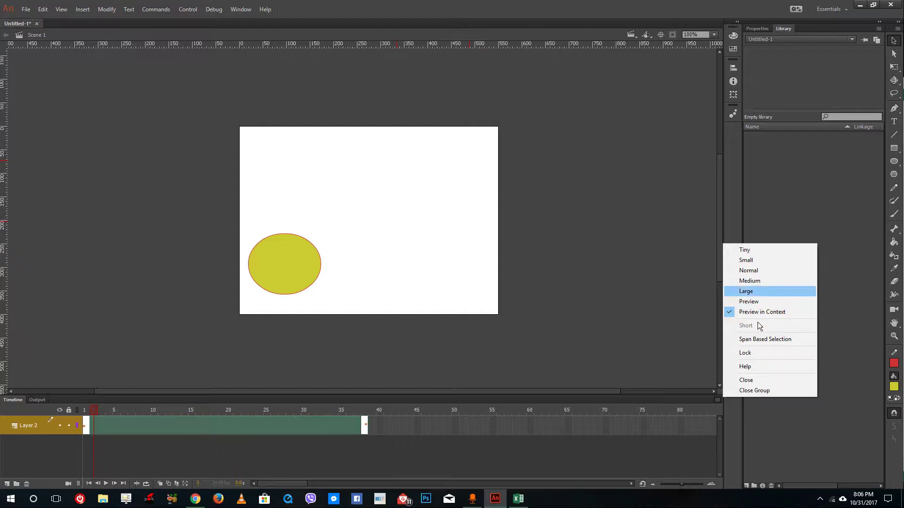
- Play and stop the tween, return to frame 1, and show the document Properties at 24 fps
{"action": "left_click", "coordinate": [542, 476]}
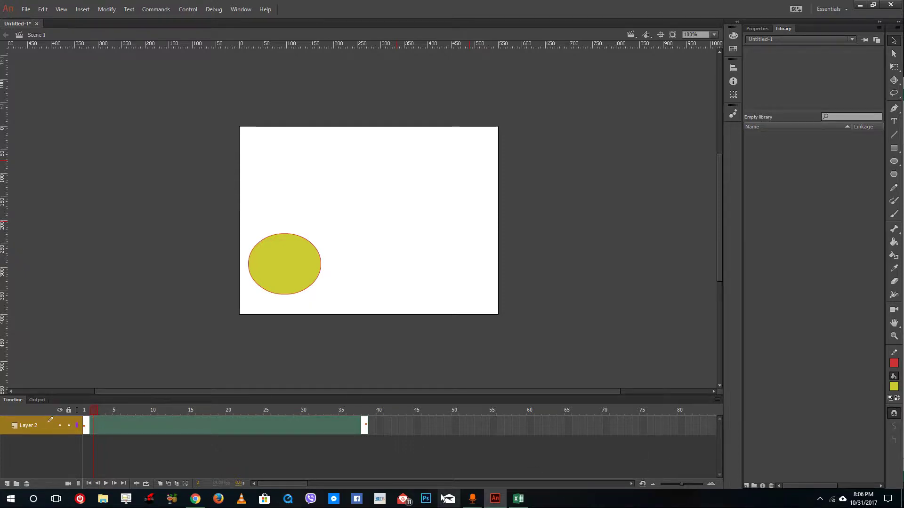
{"action": "left_click", "coordinate": [105, 484]}
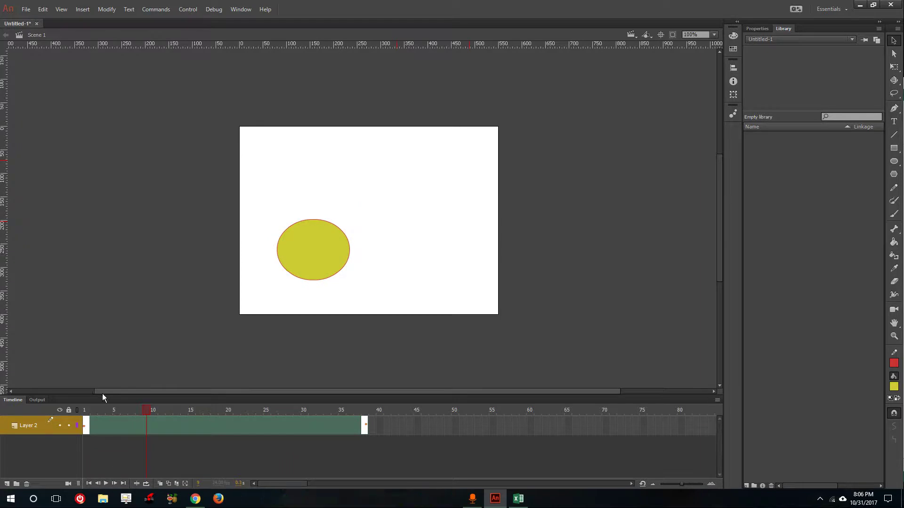
{"action": "left_click", "coordinate": [78, 411]}
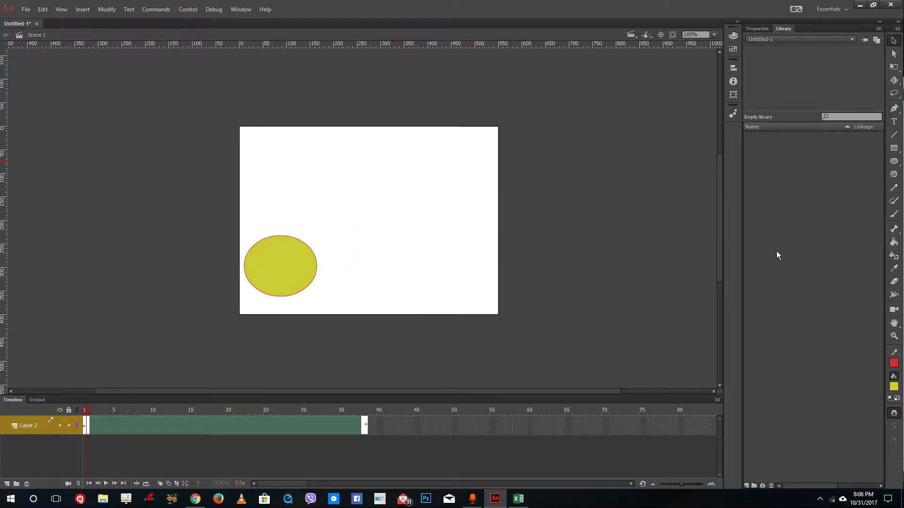
{"action": "left_click", "coordinate": [756, 29]}
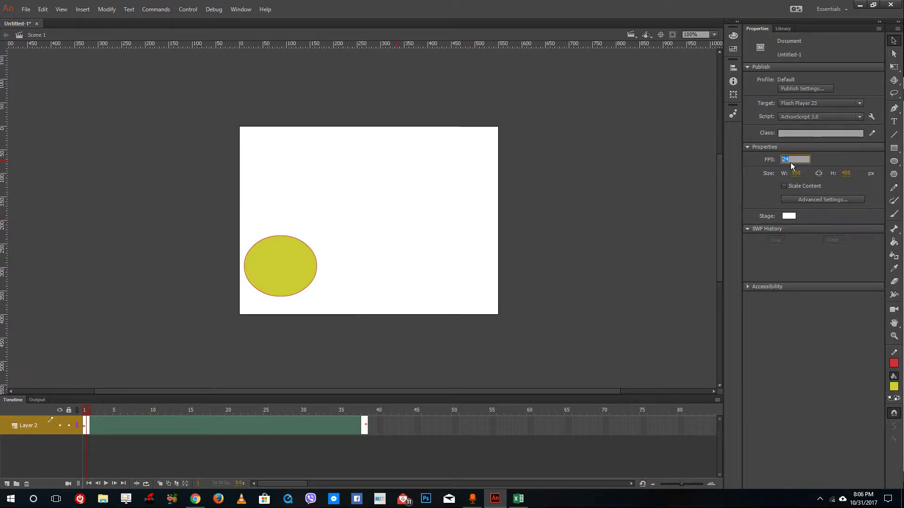
- Set the frame rate to 60 fps and play the faster tween through once
{"action": "type", "text": "60"}
{"action": "key", "text": "Return"}
{"action": "left_click", "coordinate": [106, 485]}
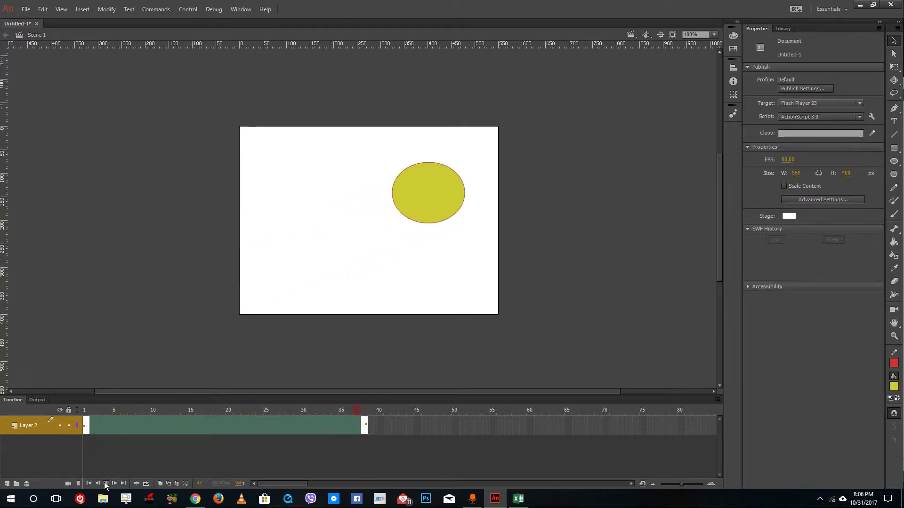
{"action": "left_click", "coordinate": [106, 485]}
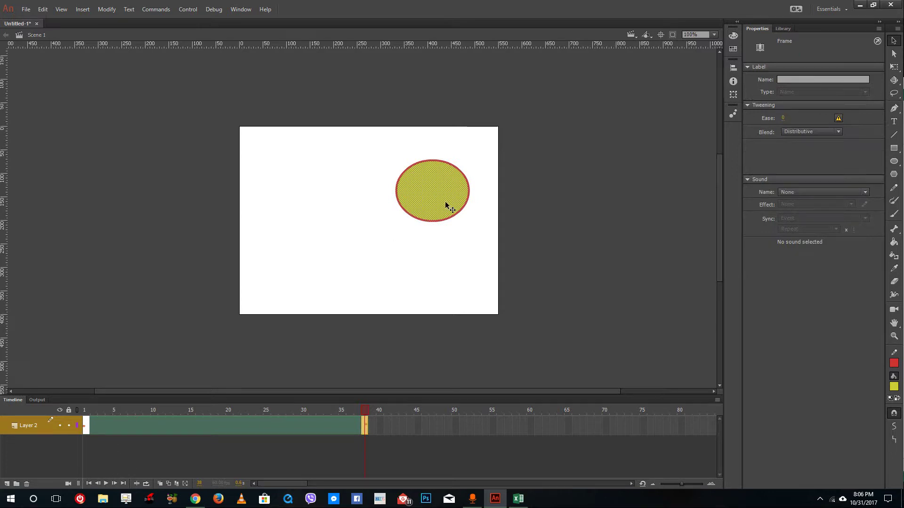
- Select and deselect the ellipse to return to document properties and edit the frame rate again
{"action": "left_click", "coordinate": [538, 192]}
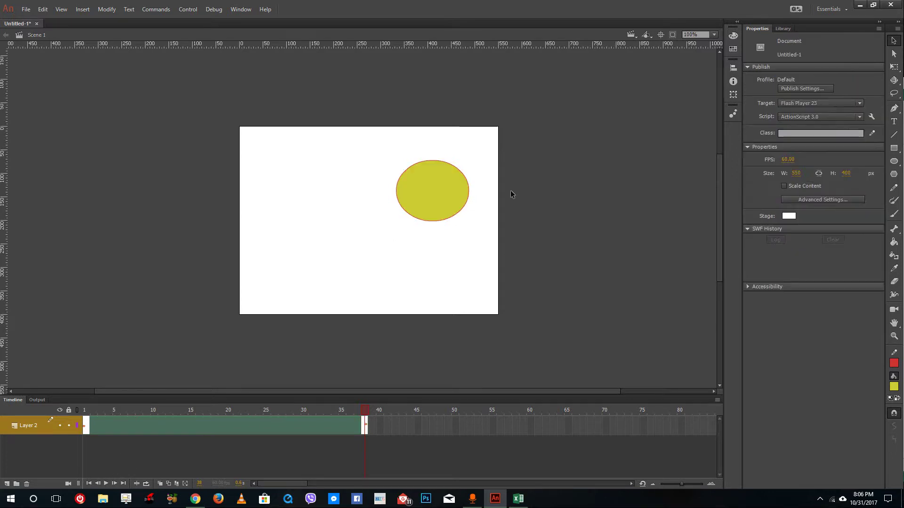
{"action": "left_click", "coordinate": [434, 183]}
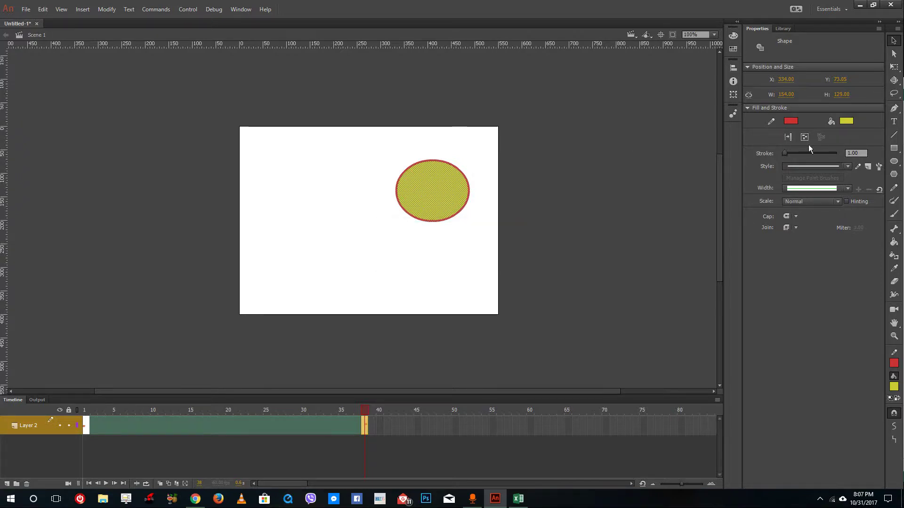
{"action": "left_click", "coordinate": [528, 191]}
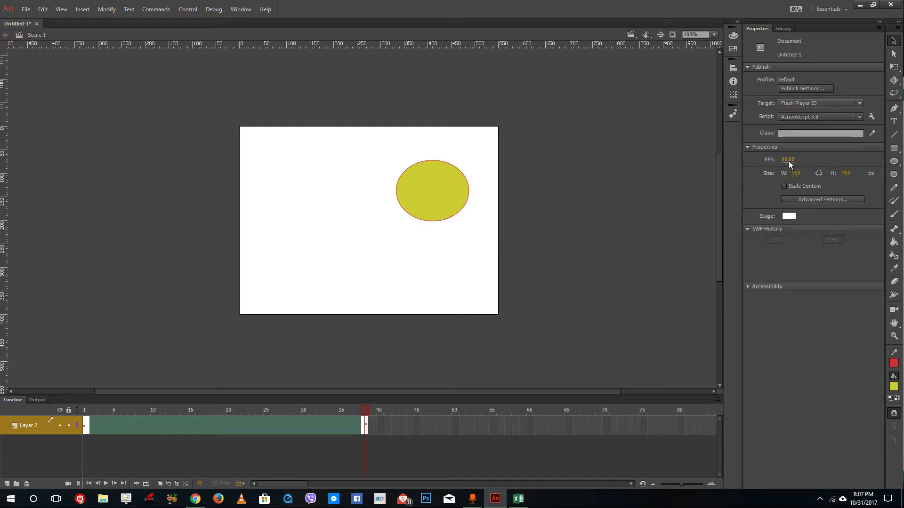
{"action": "left_click", "coordinate": [788, 160]}
- Set the frame rate to 12 FPS and play the tween at that speed
{"action": "type", "text": "12"}
{"action": "key", "text": "Return"}
{"action": "left_click", "coordinate": [106, 480]}
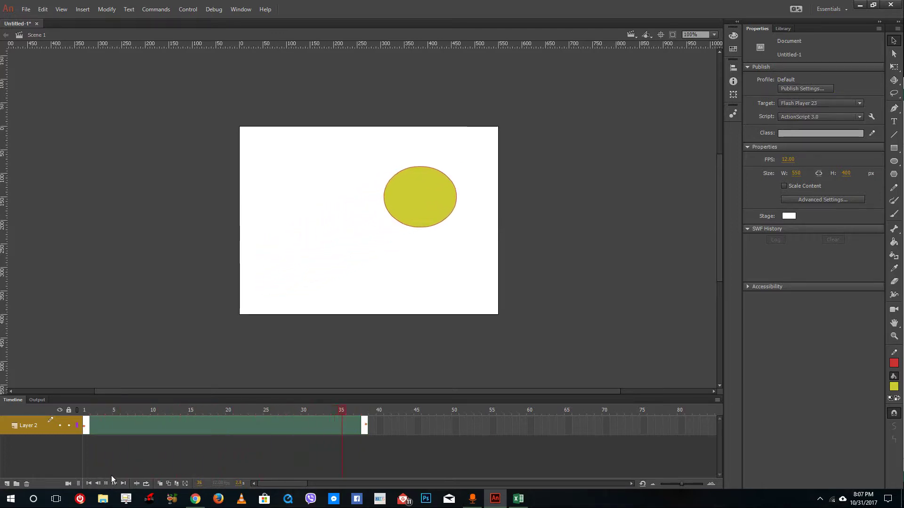
- Drop the frame rate to 4 FPS, then replay the tween from frame 1
{"action": "left_click", "coordinate": [793, 159]}
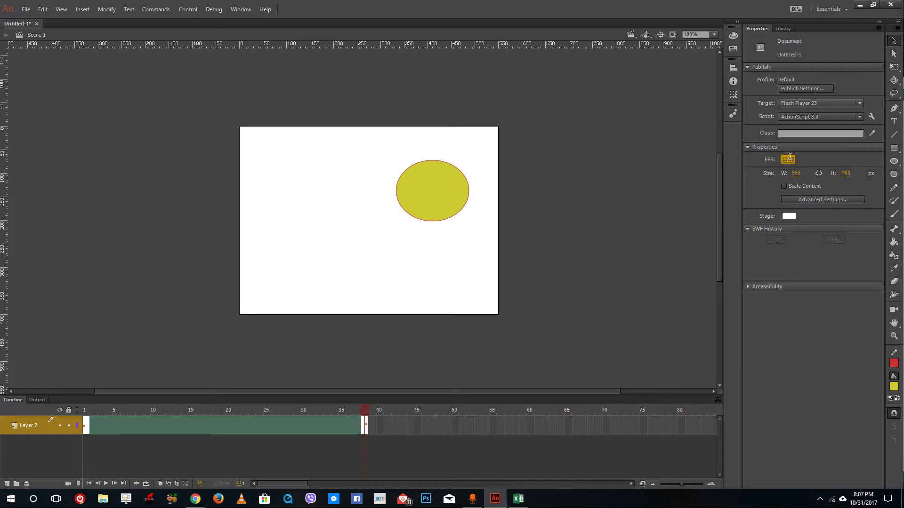
{"action": "key", "text": "Return"}
{"action": "left_click", "coordinate": [84, 410]}
{"action": "left_click", "coordinate": [105, 484]}
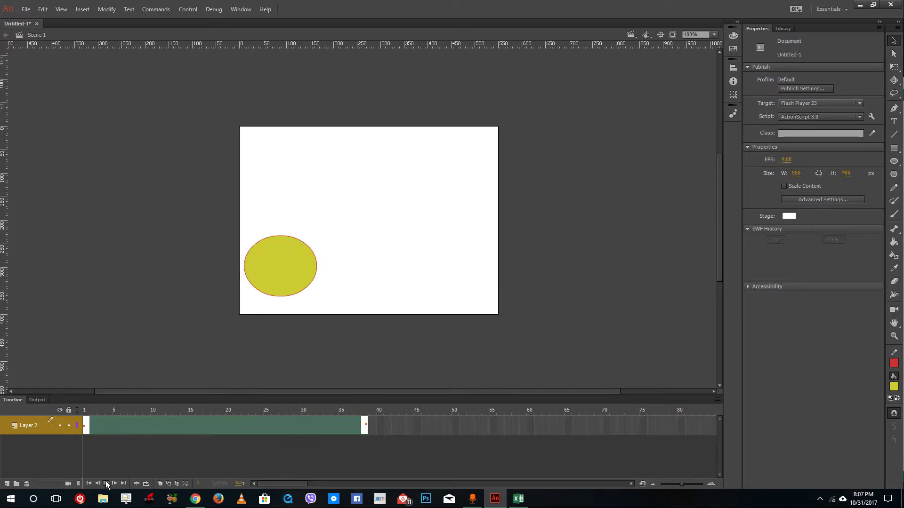